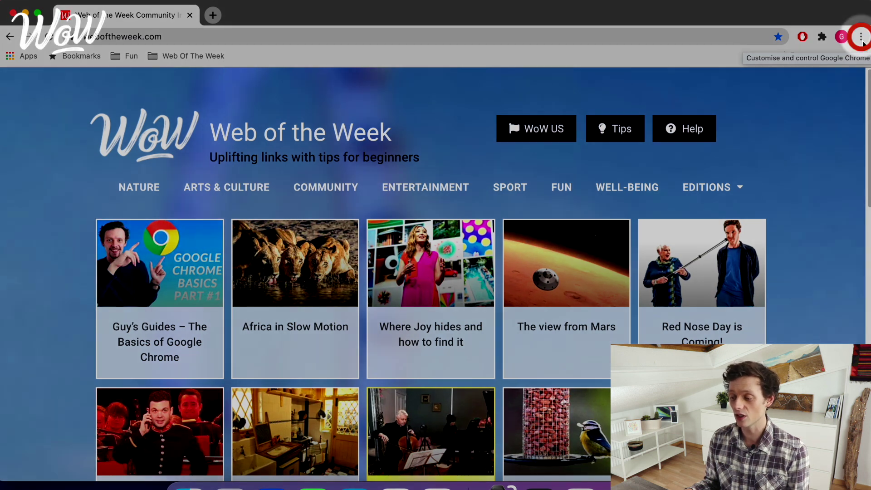
Step: Bring up History's Recently Closed list from Chrome's three-dot menu
click(860, 37)
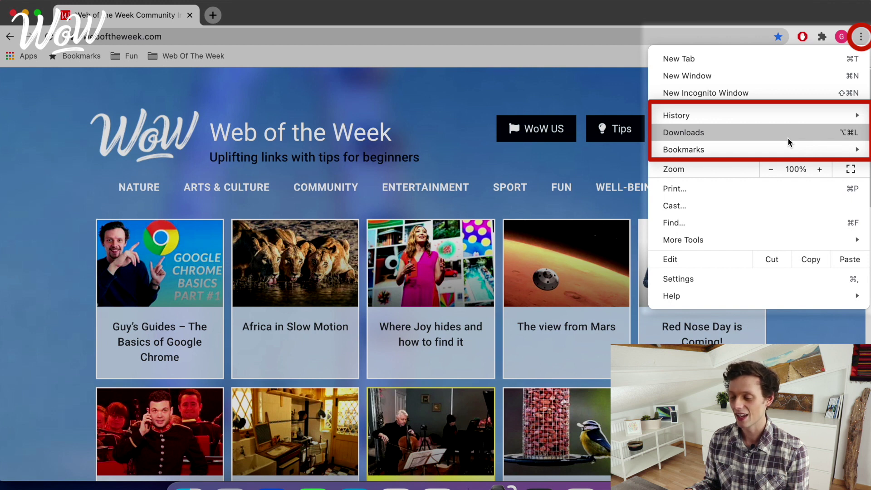
mouse_move(785, 121)
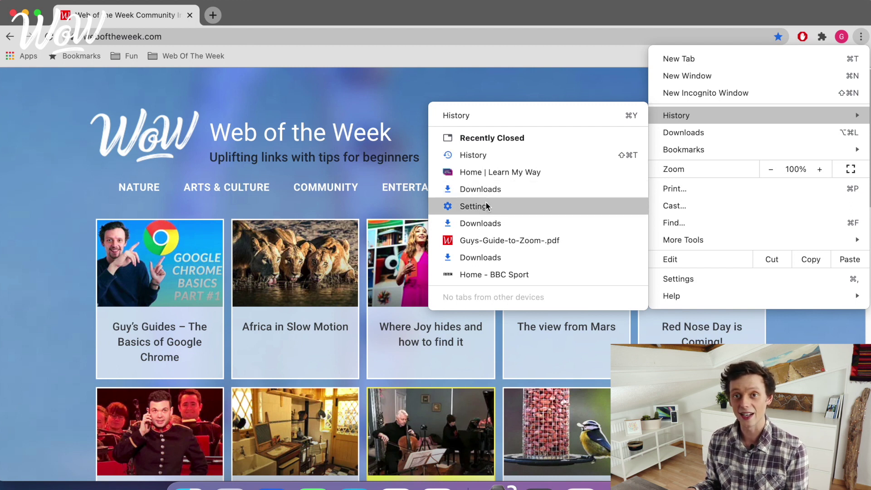
Step: Reopen Home | Learn My Way from Recently Closed, then open the full History page
click(481, 172)
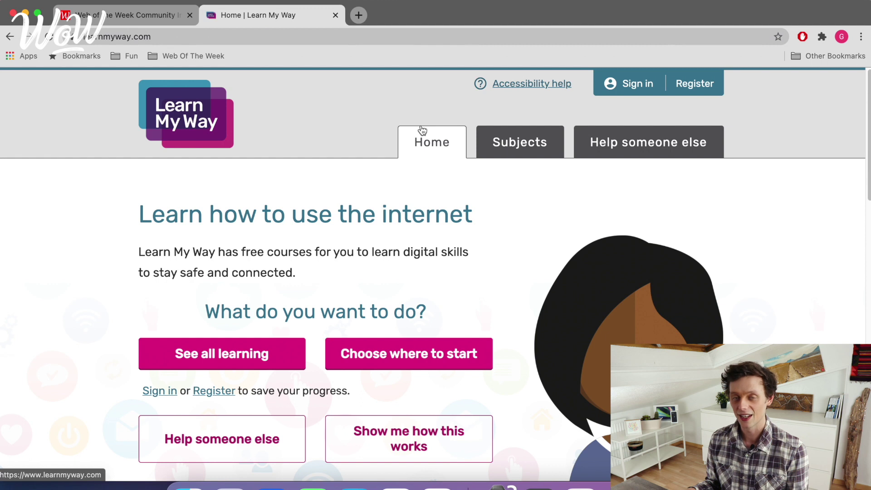
click(861, 37)
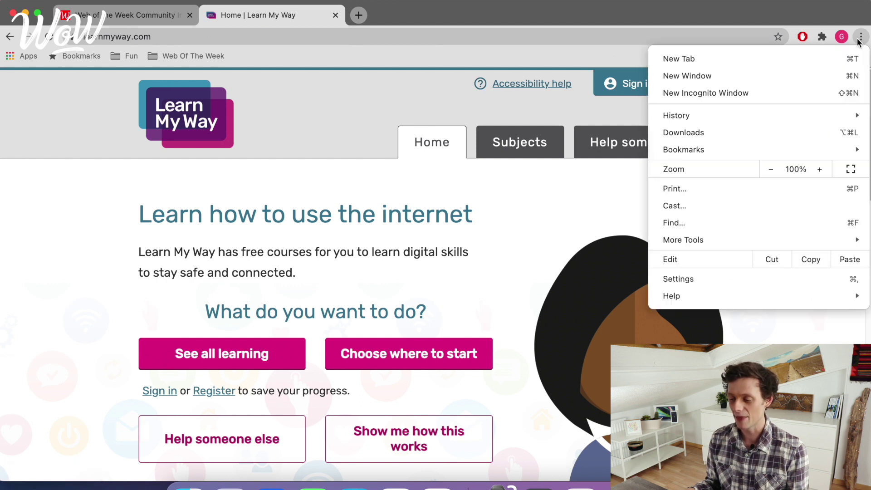
mouse_move(793, 114)
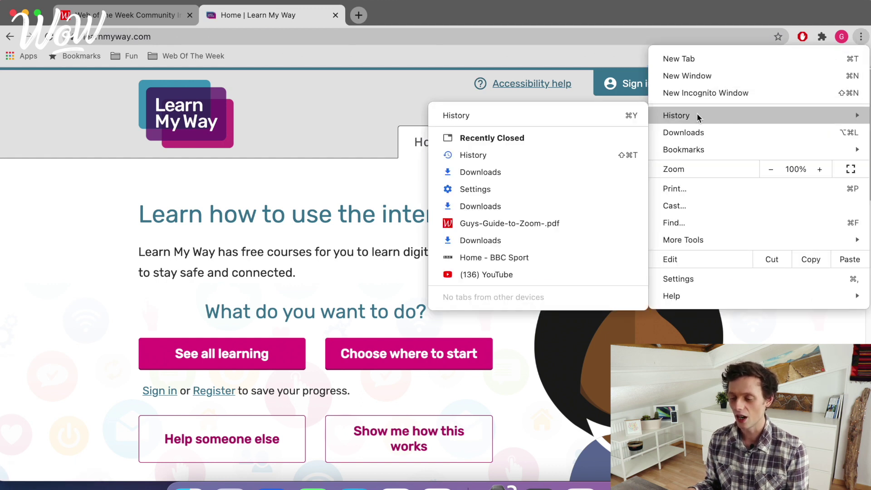
click(521, 114)
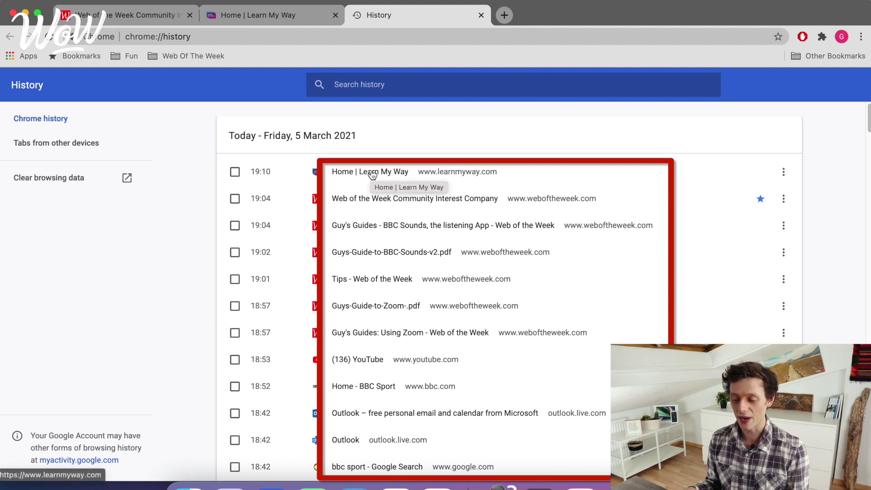
Step: Revisit the Web of the Week Tips page from the History list
click(362, 336)
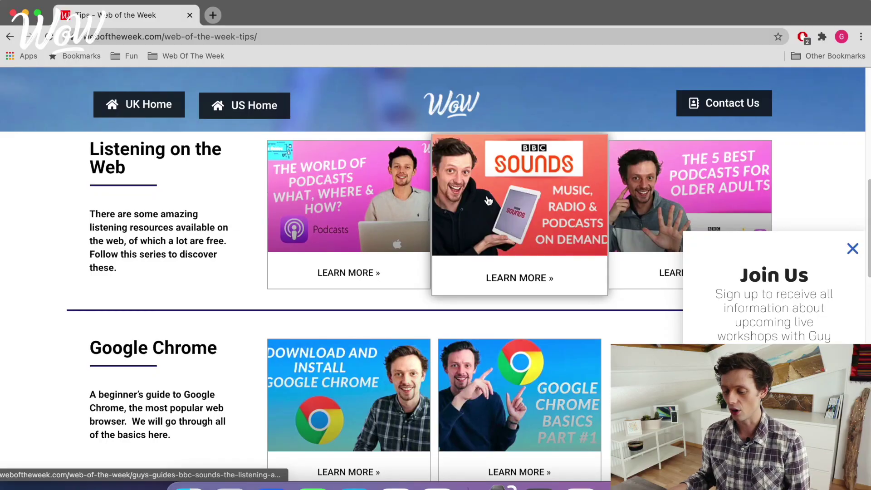
Step: Open the BBC Sounds guide and its printable Guys-Guide-to-BBC-Sounds-v2.pdf
click(488, 201)
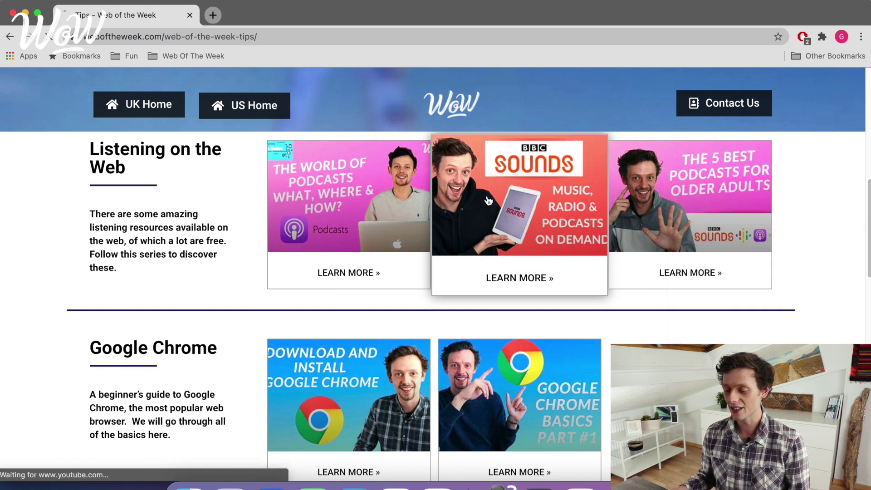
scroll(488, 201, down, 10)
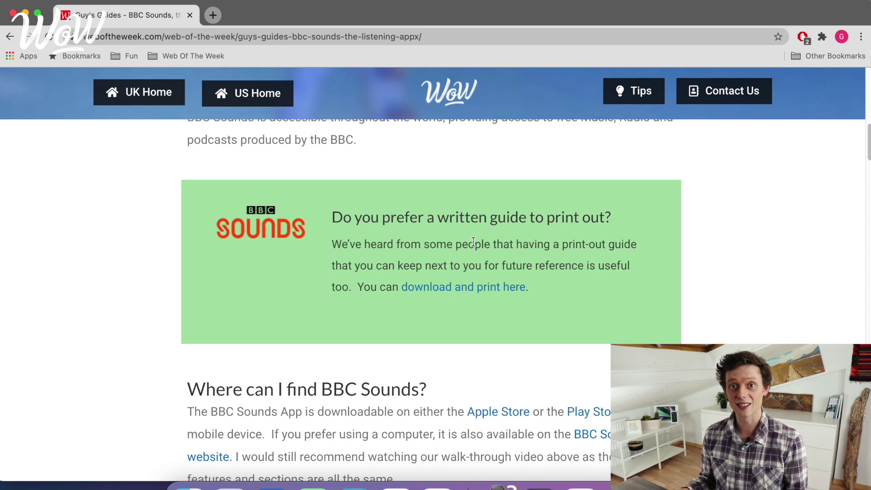
click(459, 289)
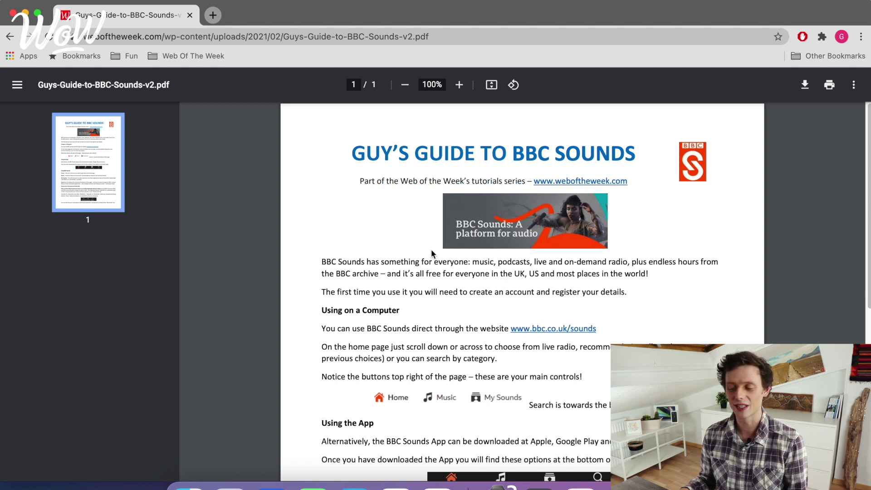
Step: Download Guys-Guide-to-BBC-Sounds-v2.pdf into the Downloads folder
click(805, 93)
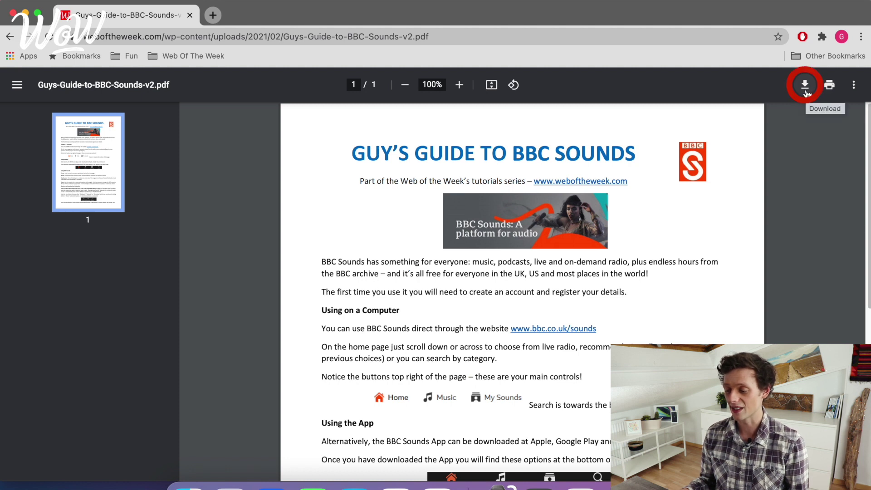
click(807, 93)
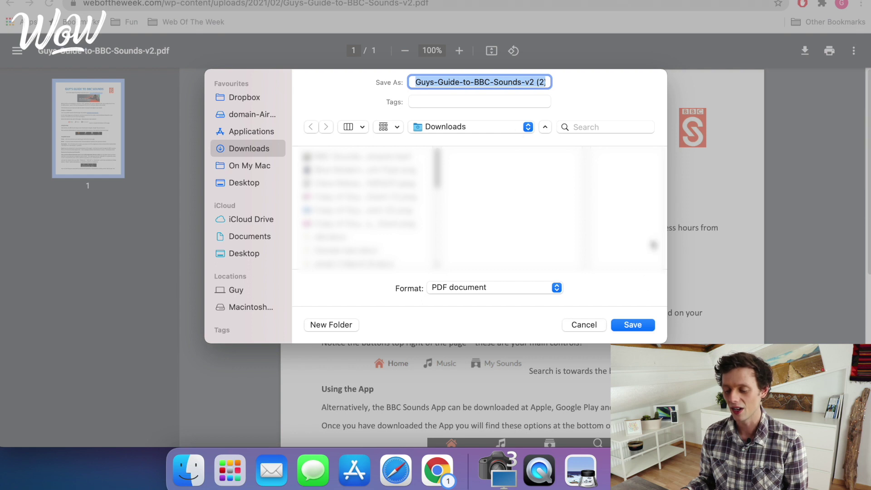
click(632, 326)
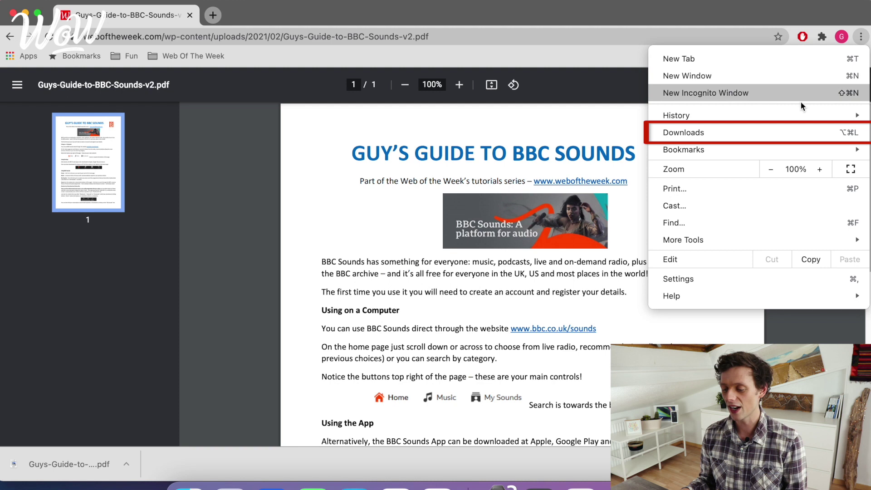
Step: Open the Downloads page and reveal the newest BBC Sounds PDF in Finder
click(747, 134)
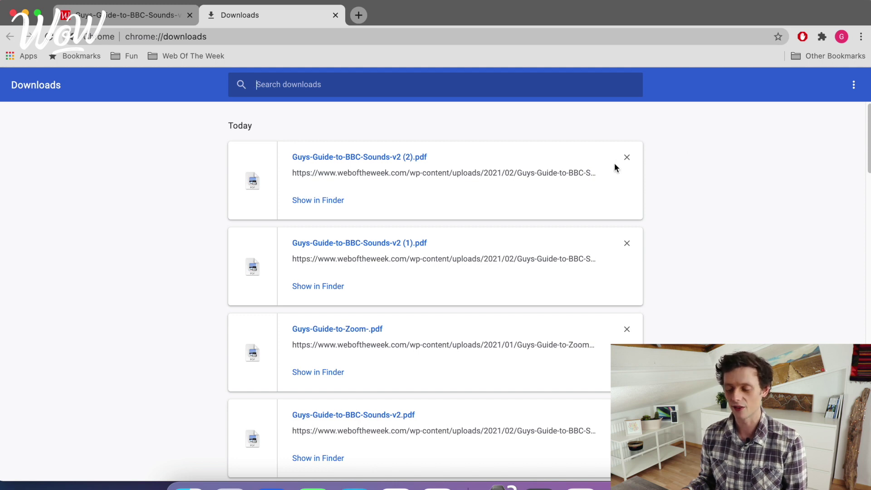
click(338, 201)
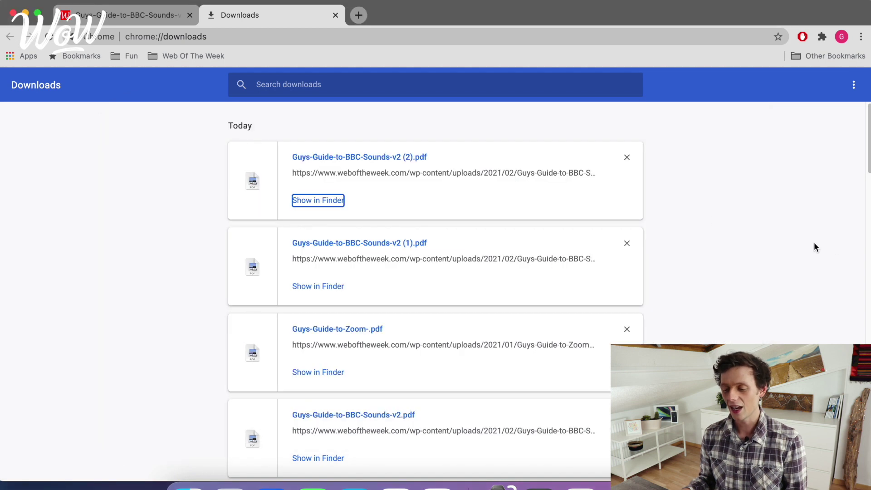
click(817, 247)
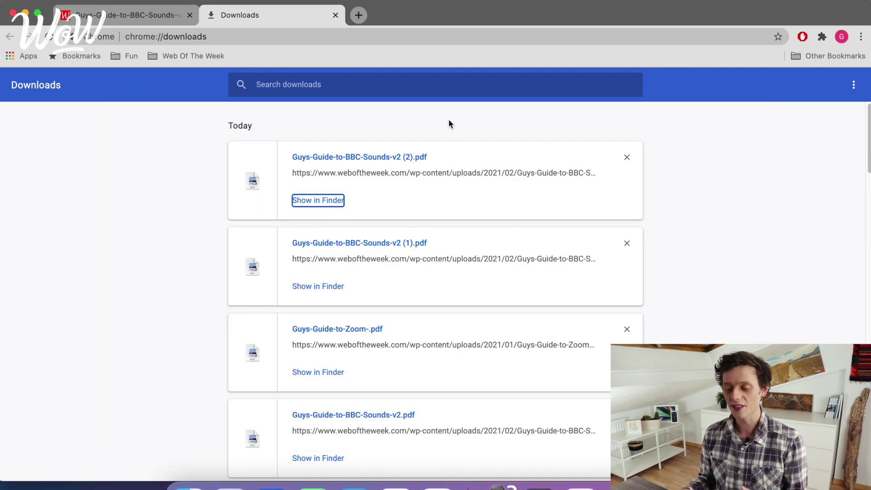
Step: Filter the downloads for 'zoo' and open Guys-Guide-to-Zoom-.pdf
click(439, 91)
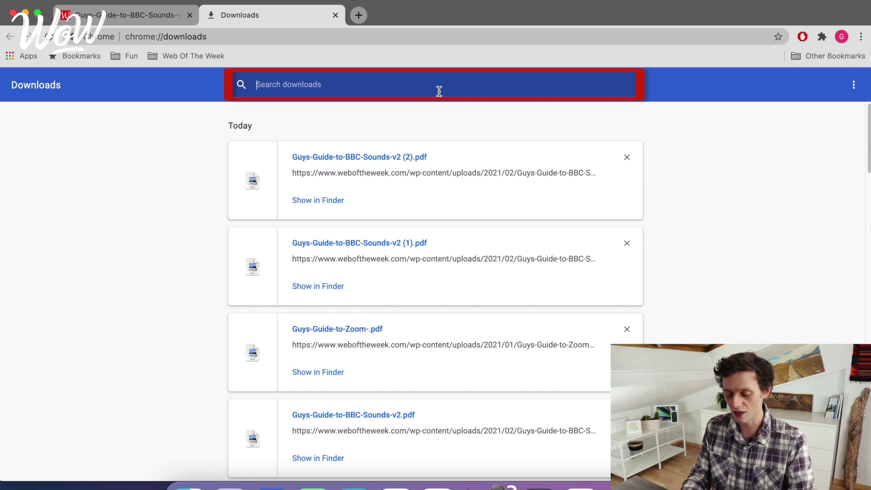
text(zoom)
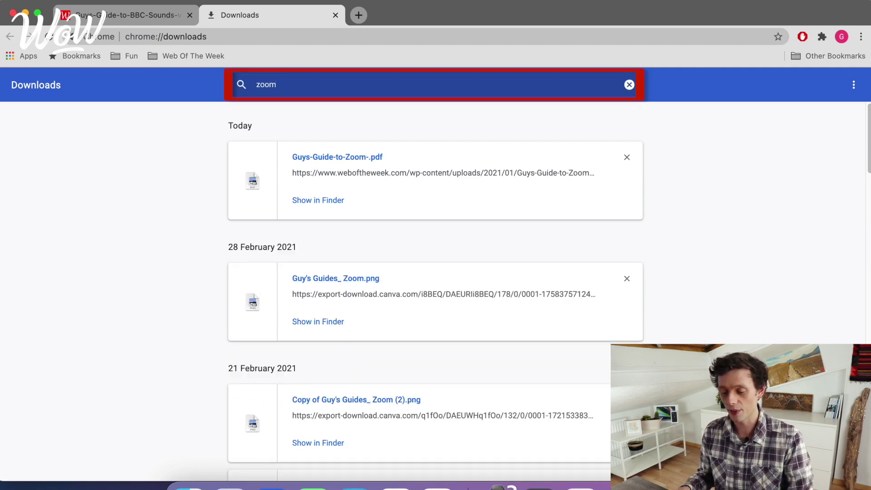
click(348, 158)
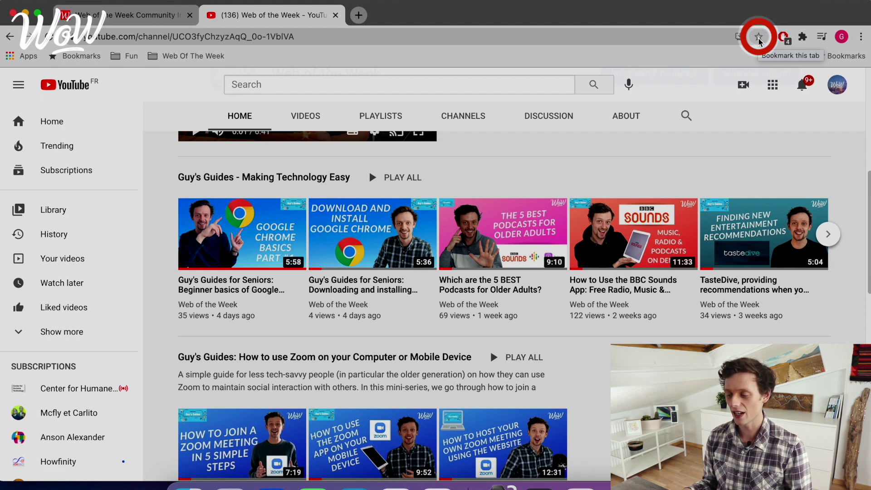
Step: Star the YouTube channel page as 'Web of the Week Youtube Channel' in the Web Of The Week folder
click(759, 38)
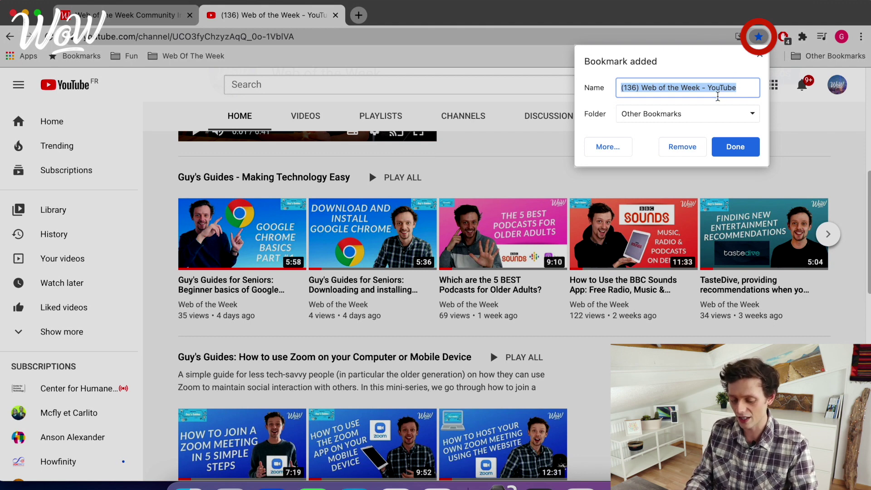
text(Web of the)
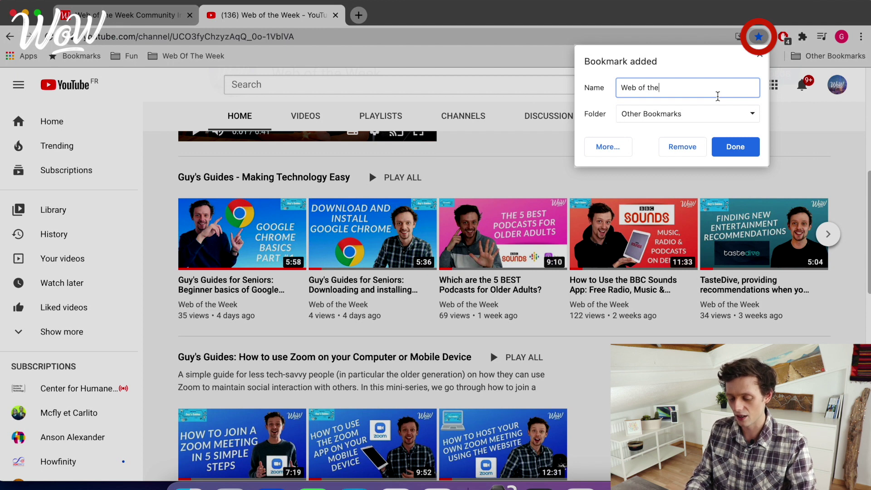
text( Week Yout)
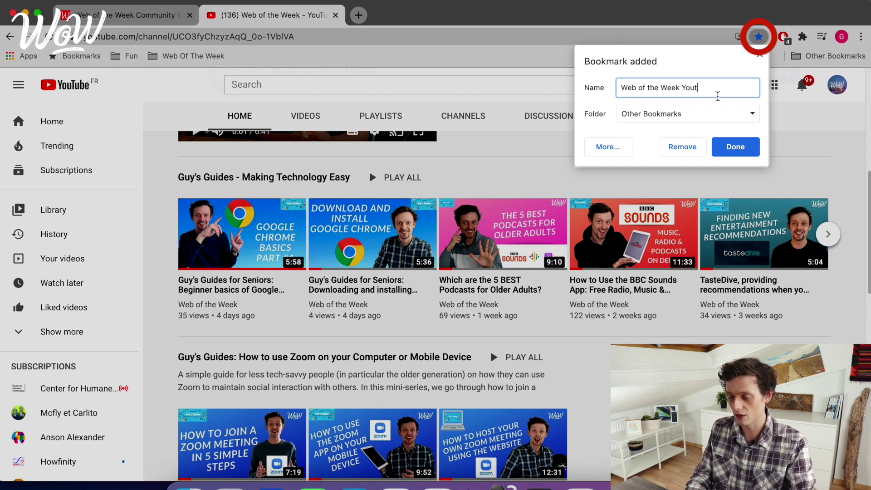
text(ube Channel)
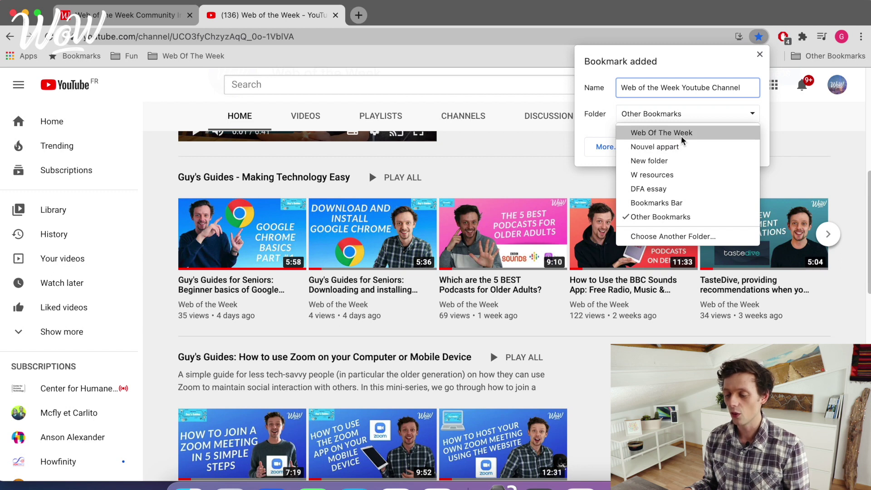
click(682, 137)
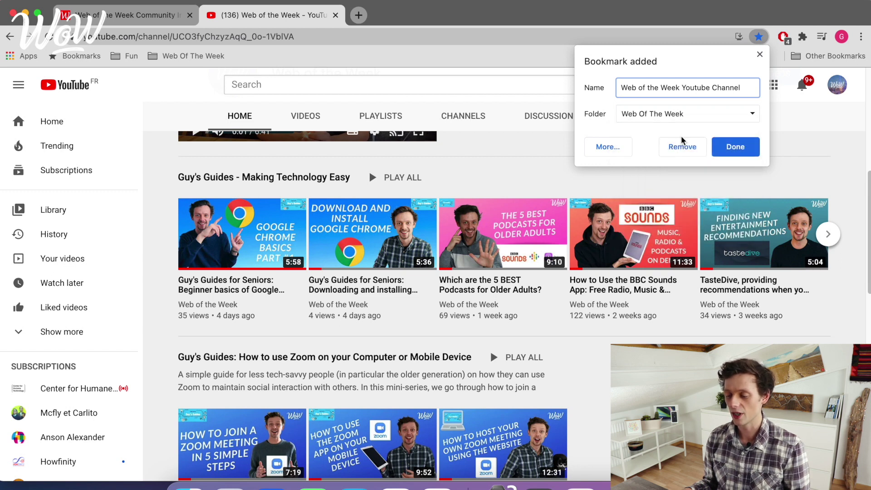
click(732, 147)
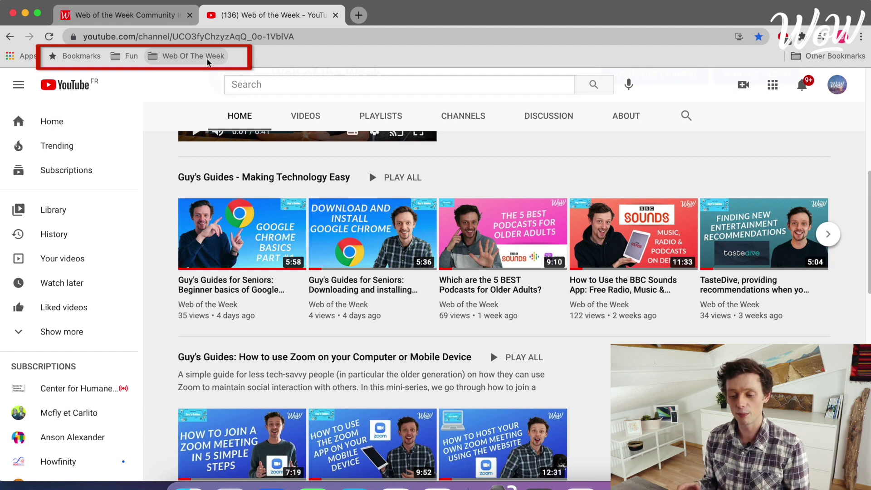
Step: Search the bookmarks manager for 'yo' and open the Web of the Week Youtube Channel bookmark
click(71, 56)
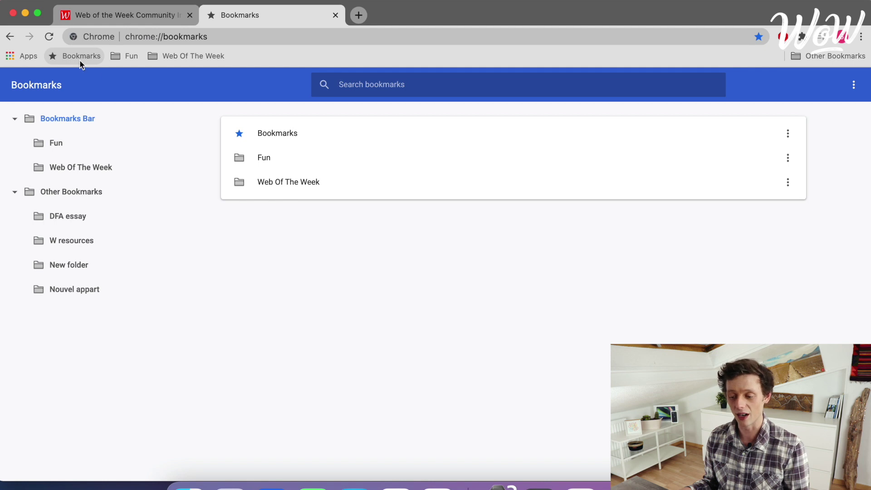
text(youtu)
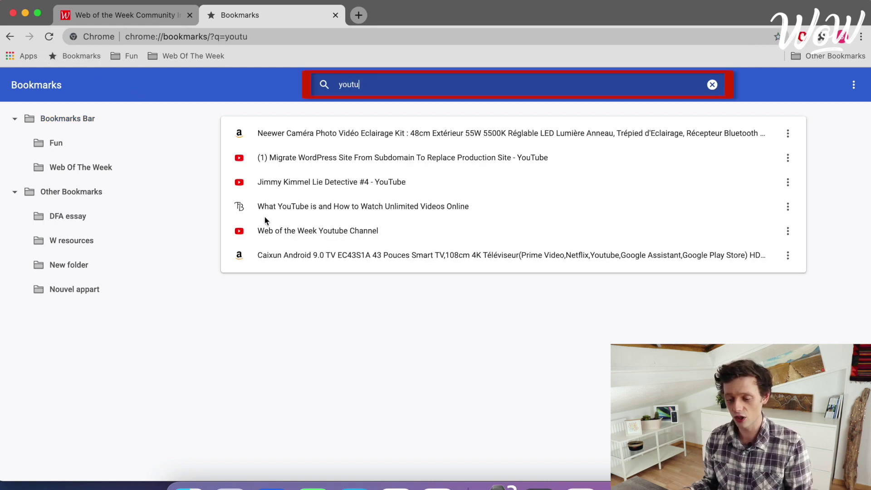
click(306, 230)
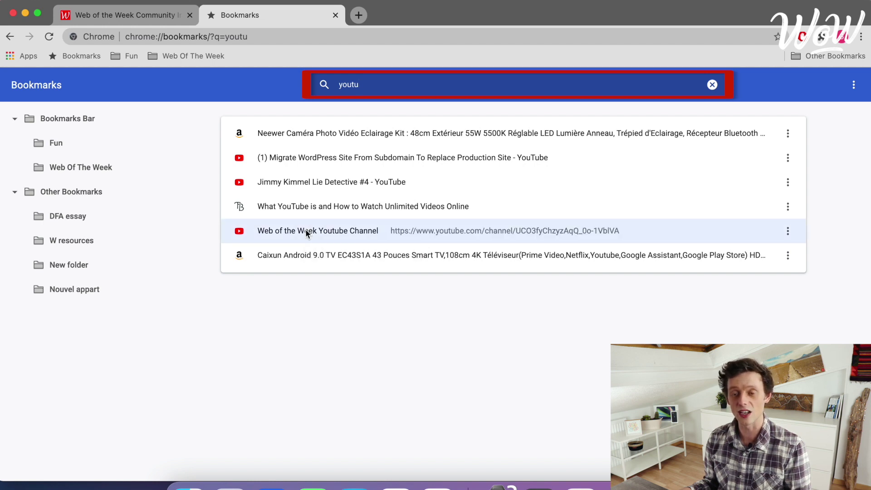
double_click(306, 229)
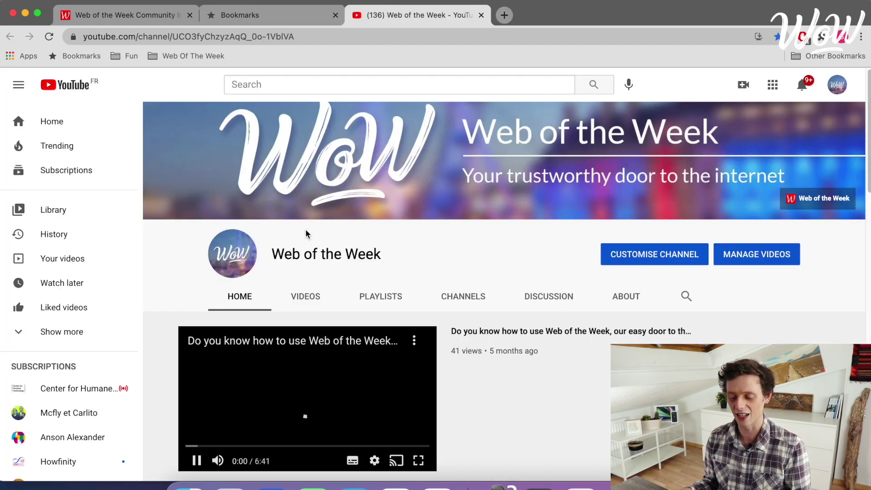
click(193, 56)
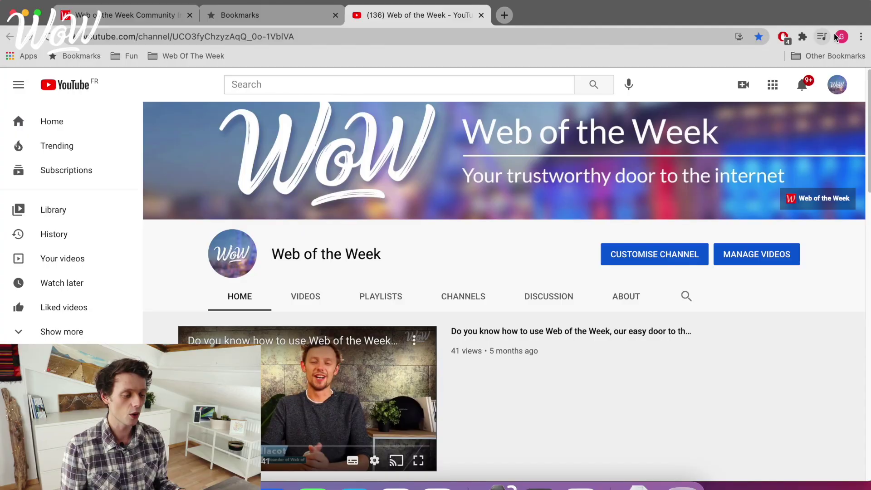
Step: Search Settings for 'bookma' and switch Show bookmarks bar off, then back on
click(860, 37)
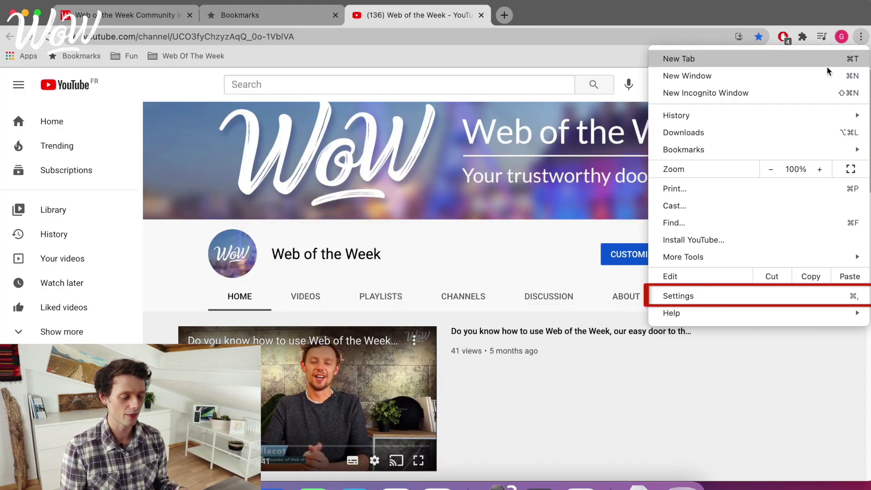
click(703, 300)
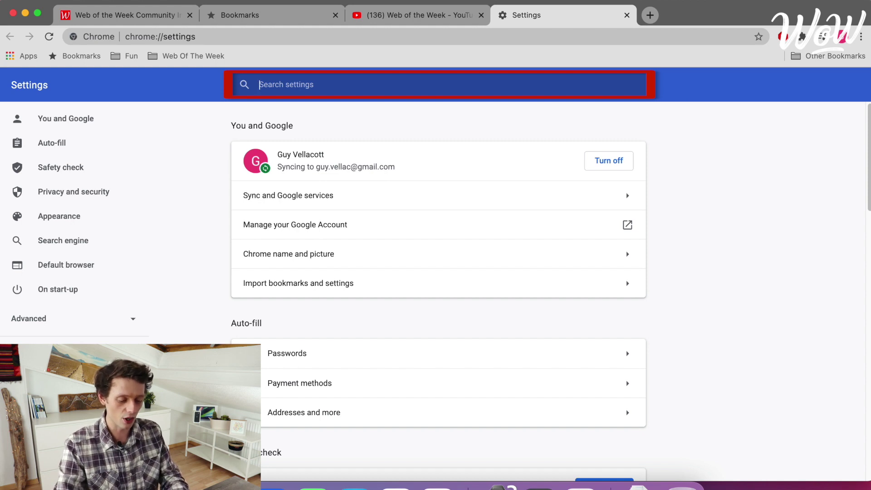
text(bookm)
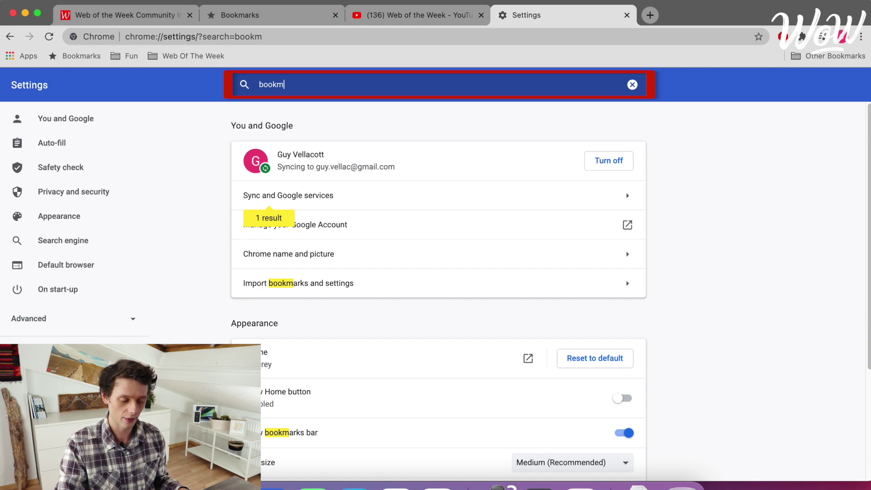
text(a)
scroll(660, 249, down, 3)
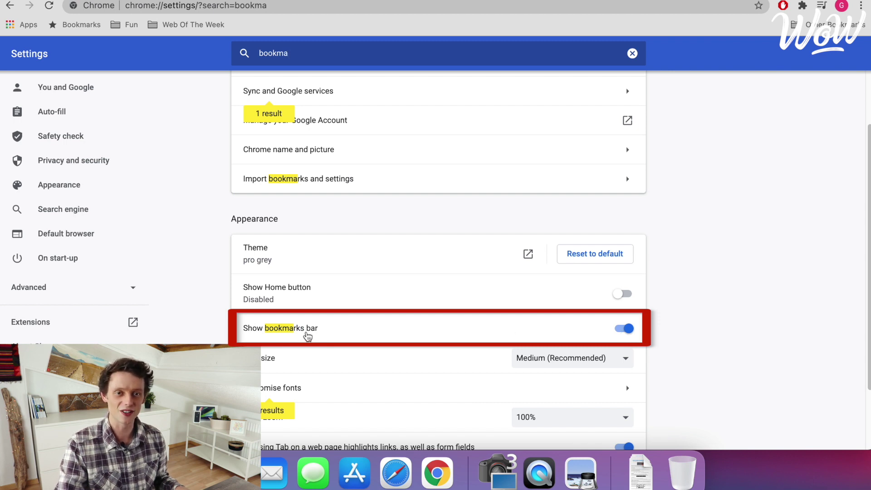
click(624, 330)
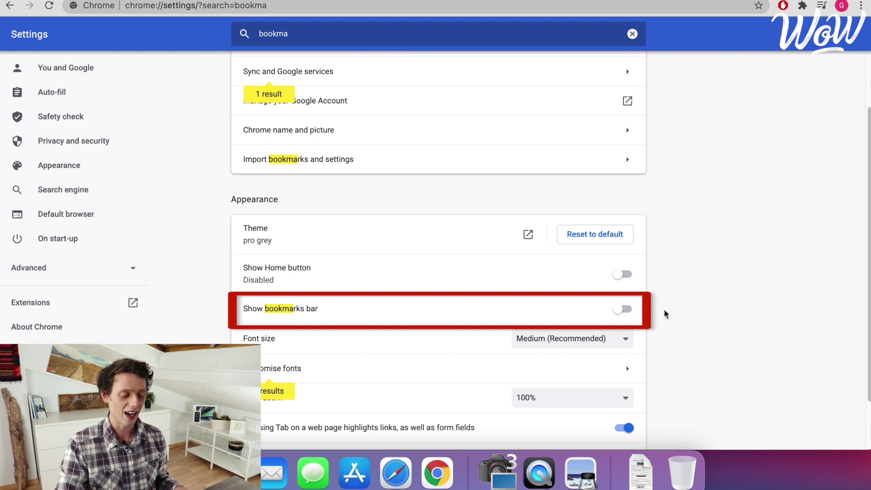
click(627, 316)
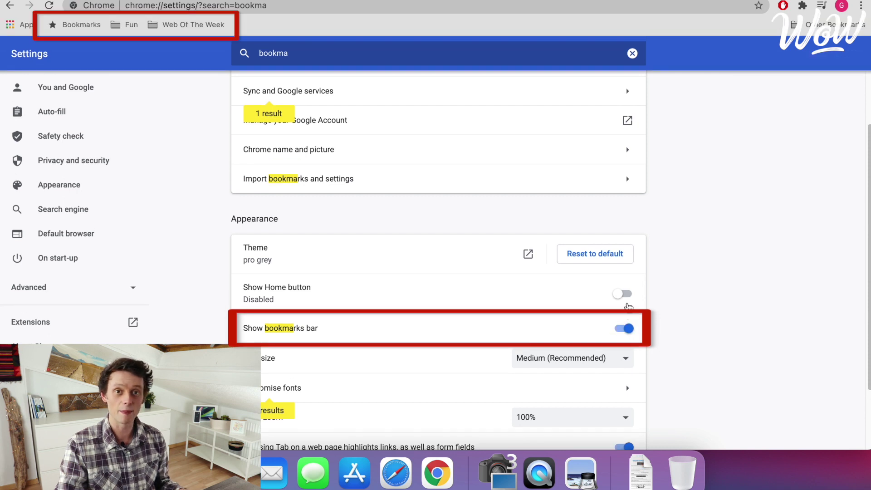